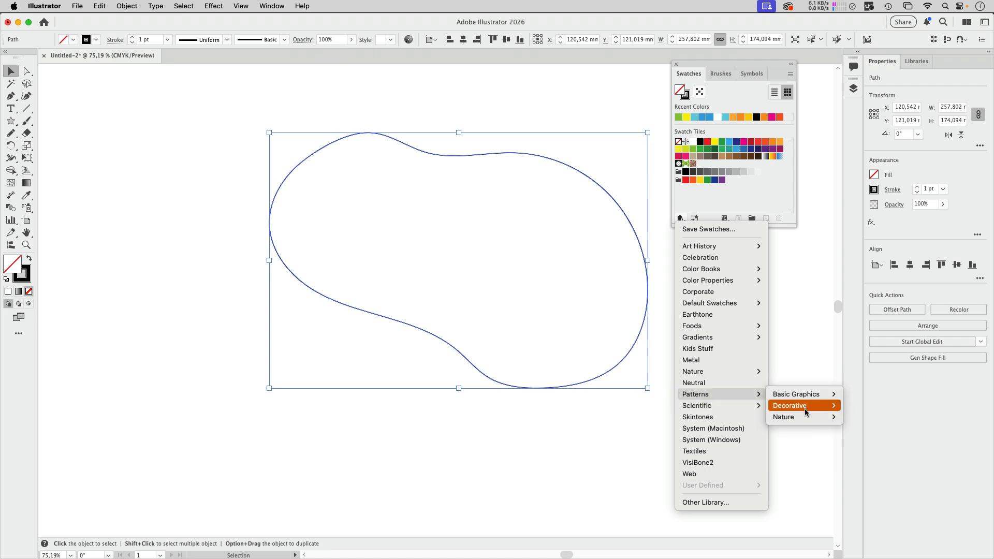
Step: Fill the blob shape with the 6 lpi 20% pattern from the Basic Graphics_Lines swatch library
mouse_move(805, 396)
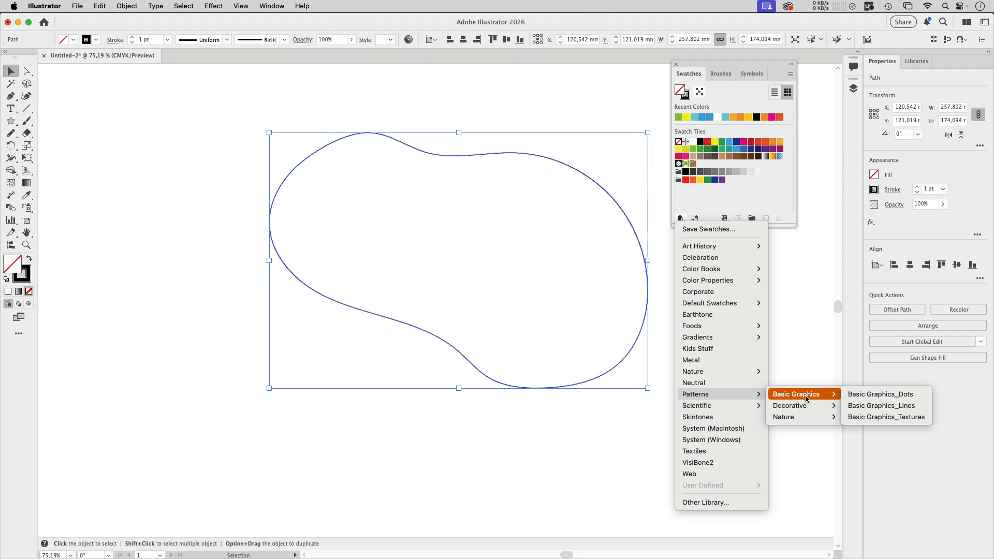
left_click(887, 410)
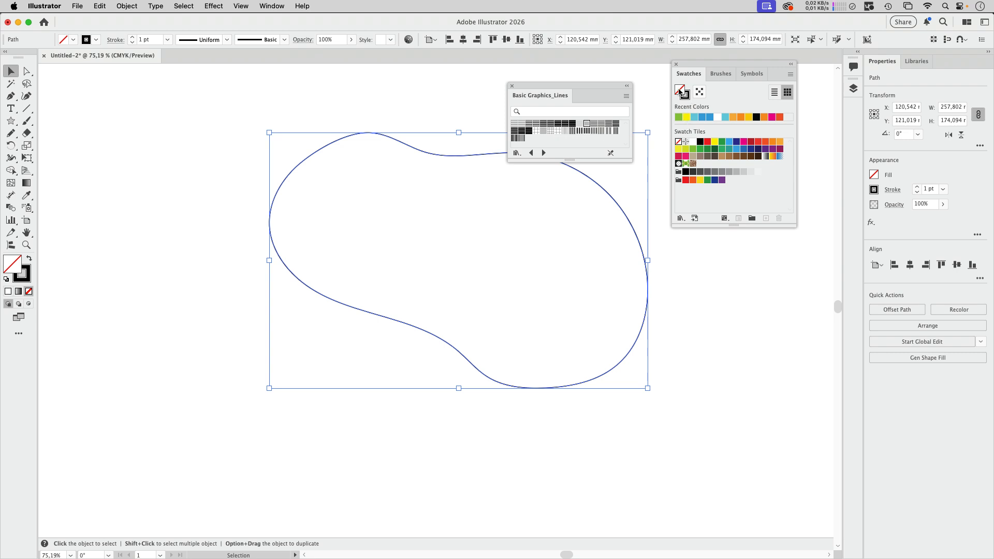
left_click(586, 126)
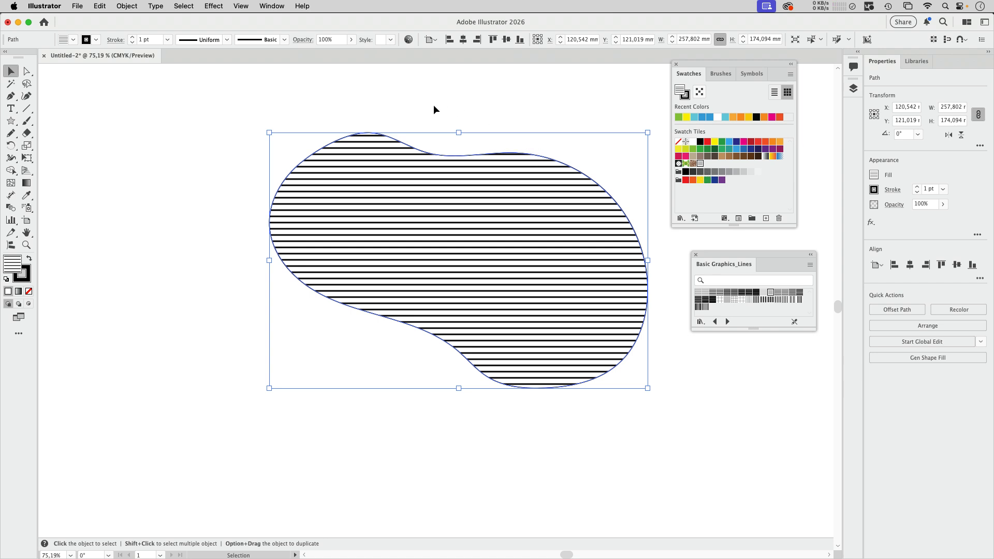
Step: Rotate only the line pattern inside the blob by 35°, without transforming the object itself
double_click(11, 146)
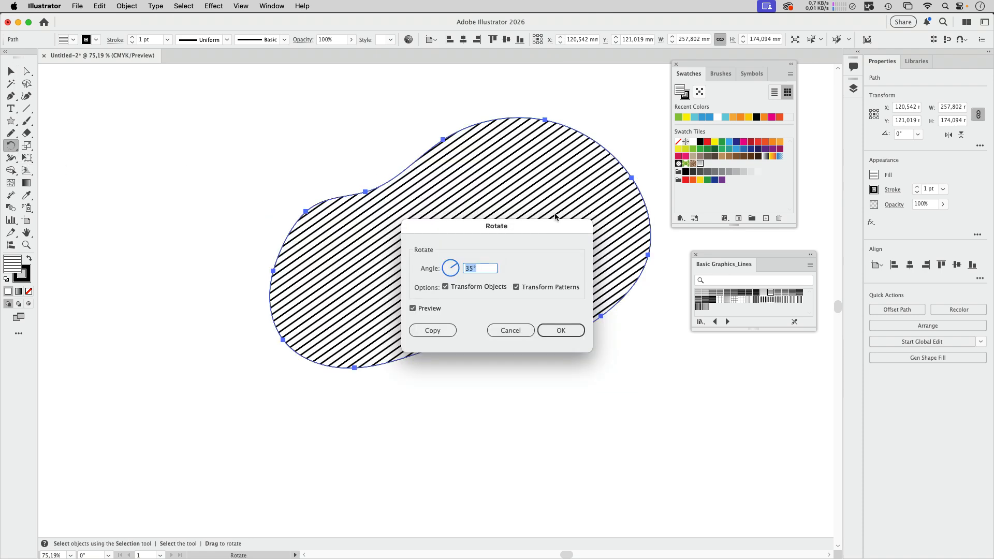
left_click(445, 287)
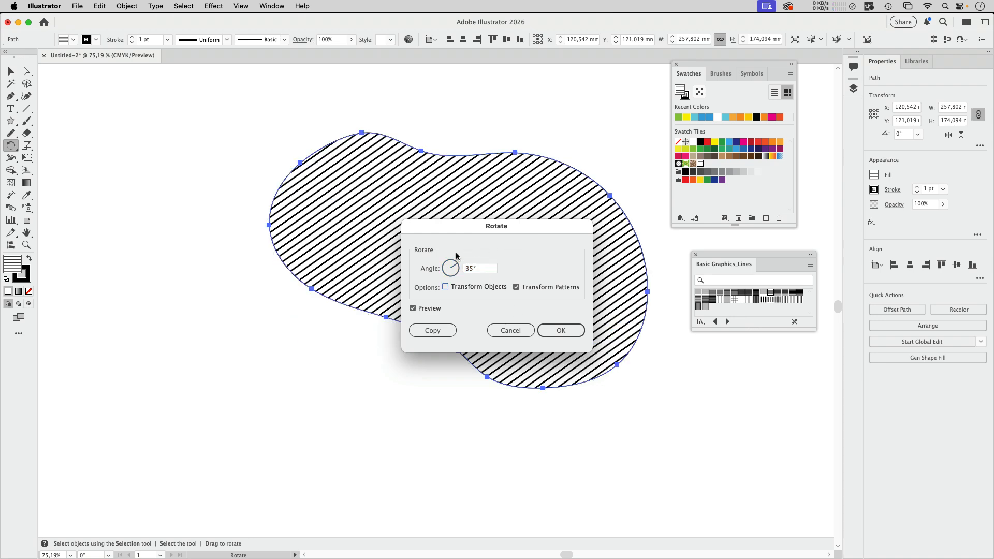
left_click(561, 331)
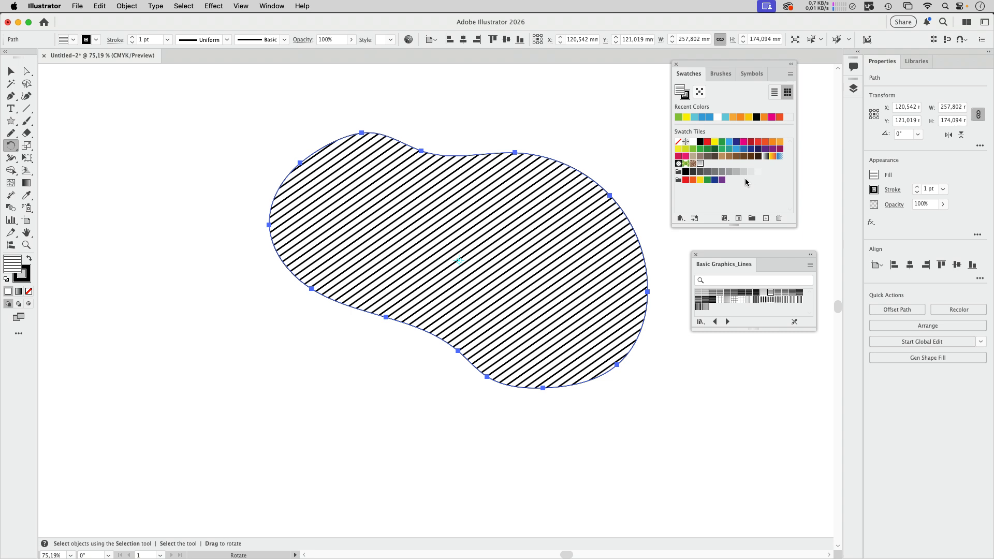
Step: Edit the 6 lpi 20% pattern swatch by recolouring its third line's stroke light blue, and finish the pattern edit
double_click(700, 164)
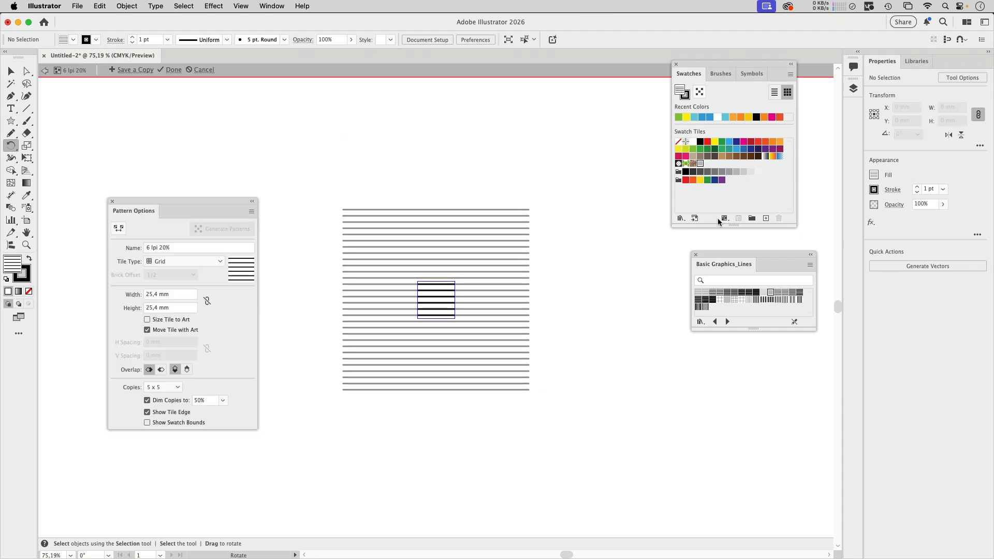
key("v")
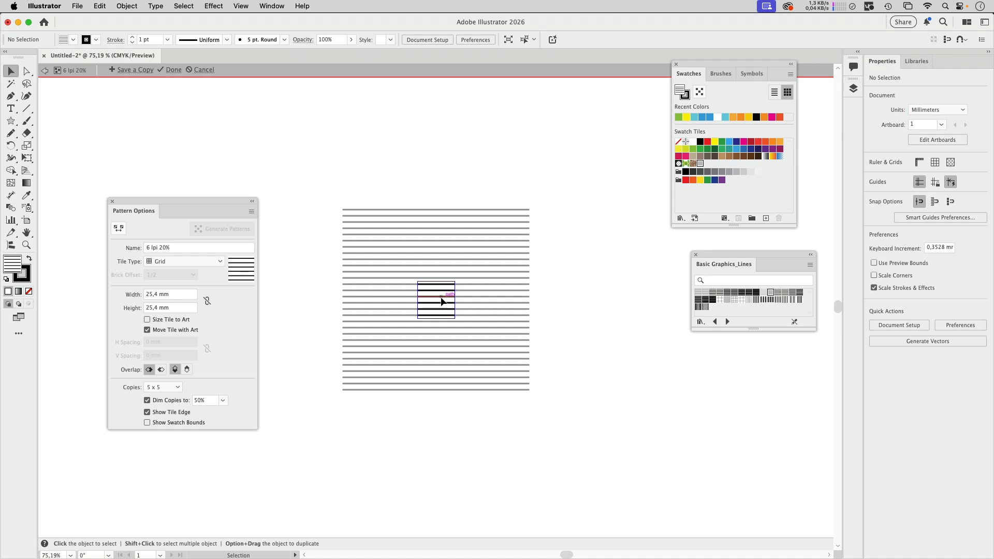
left_click(442, 302)
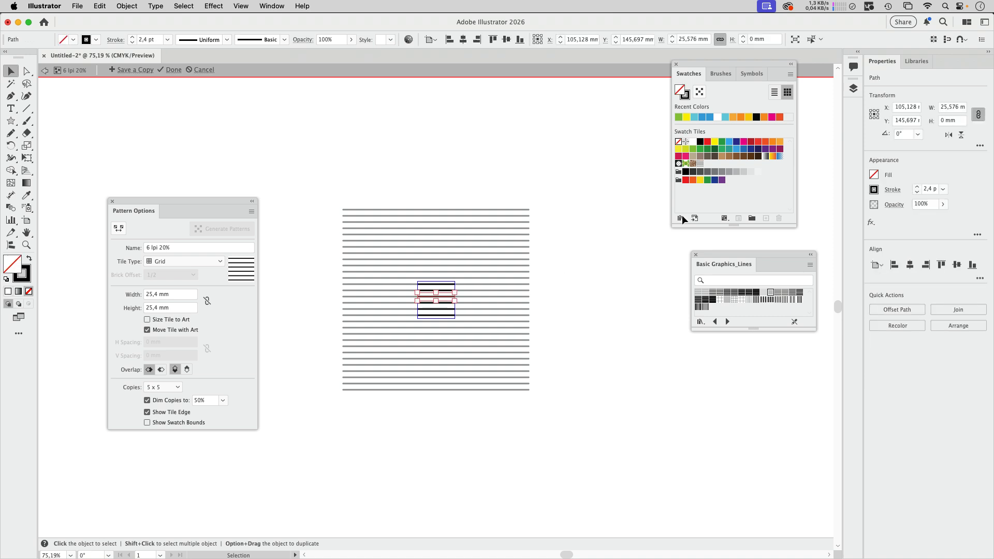
left_click(694, 118)
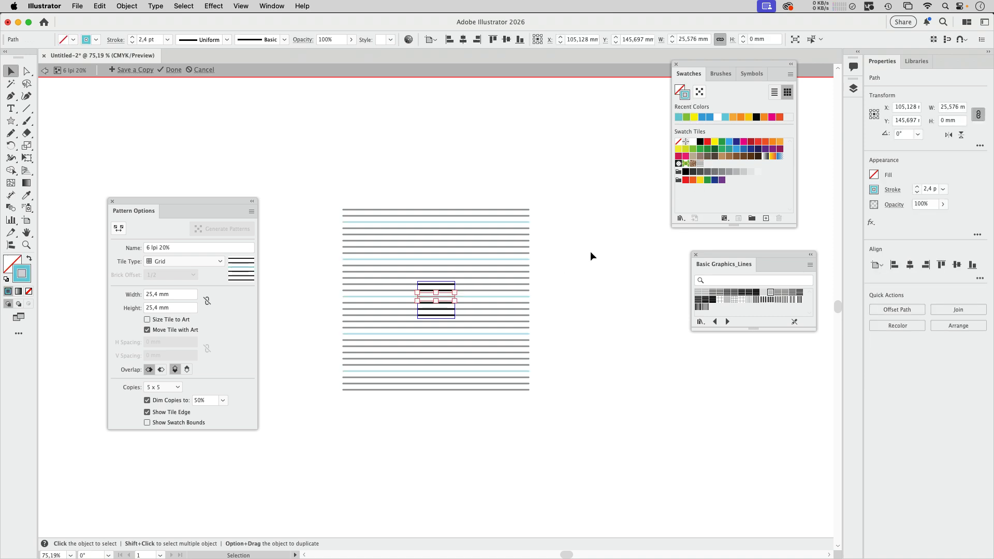
left_click(174, 70)
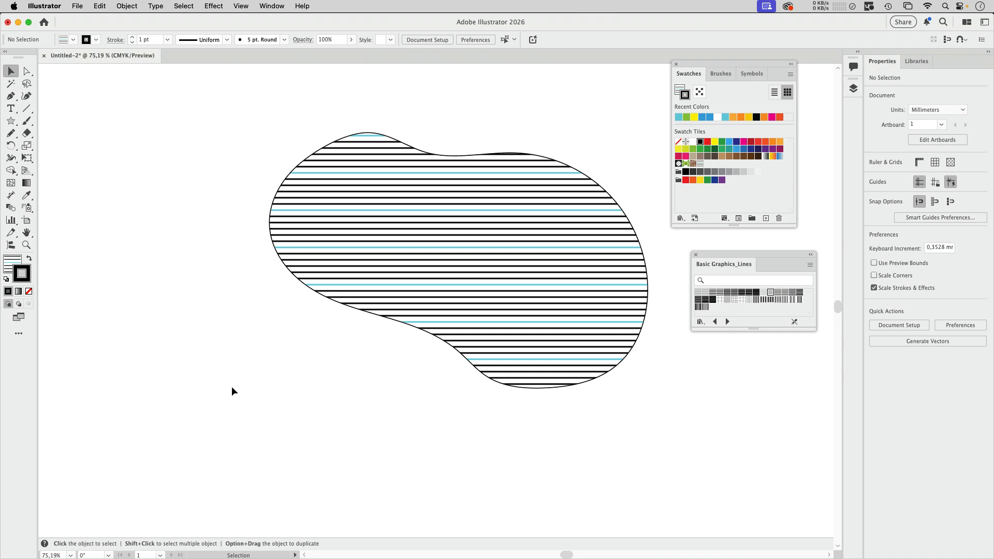
Step: Make a new pattern with nothing selected and set its tile size to 100 mm wide by 100 mm high
left_click_drag(209, 361, 287, 348)
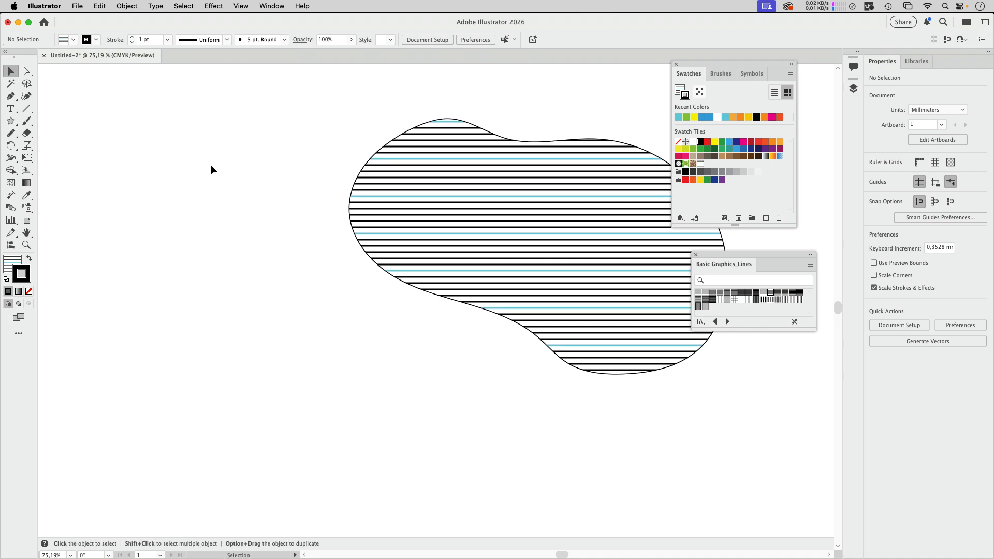
left_click(126, 6)
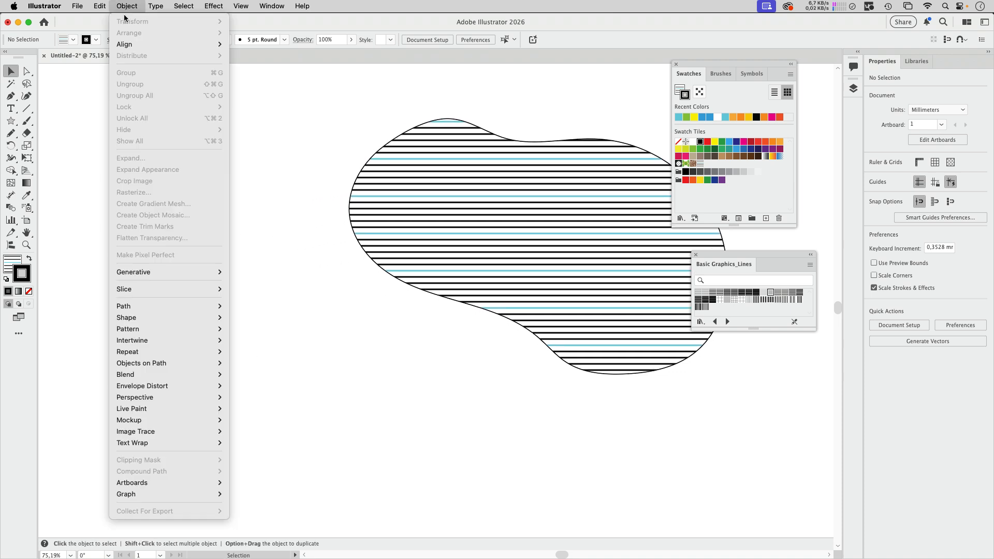
mouse_move(132, 329)
left_click(236, 330)
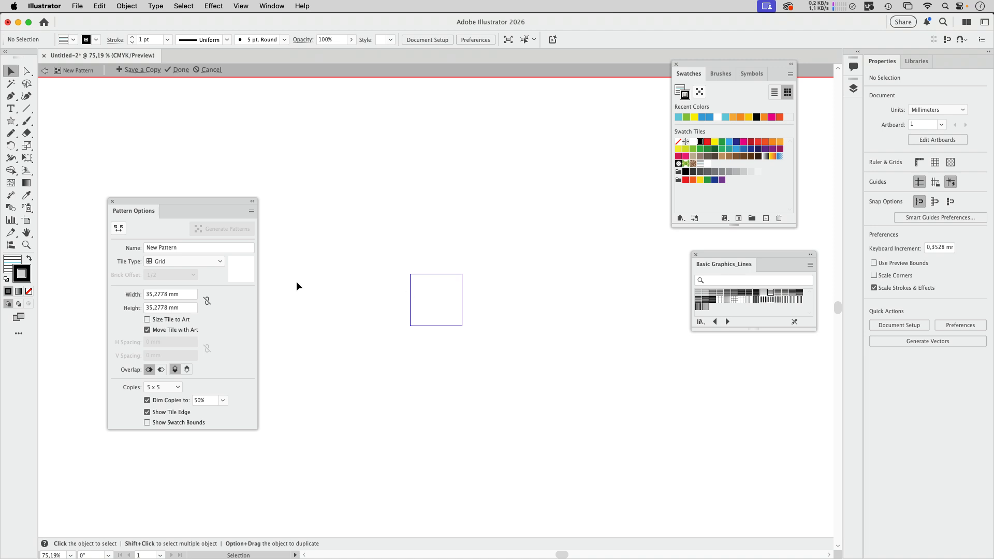
left_click(132, 296)
type("100")
key("Tab")
type("100")
key("Return")
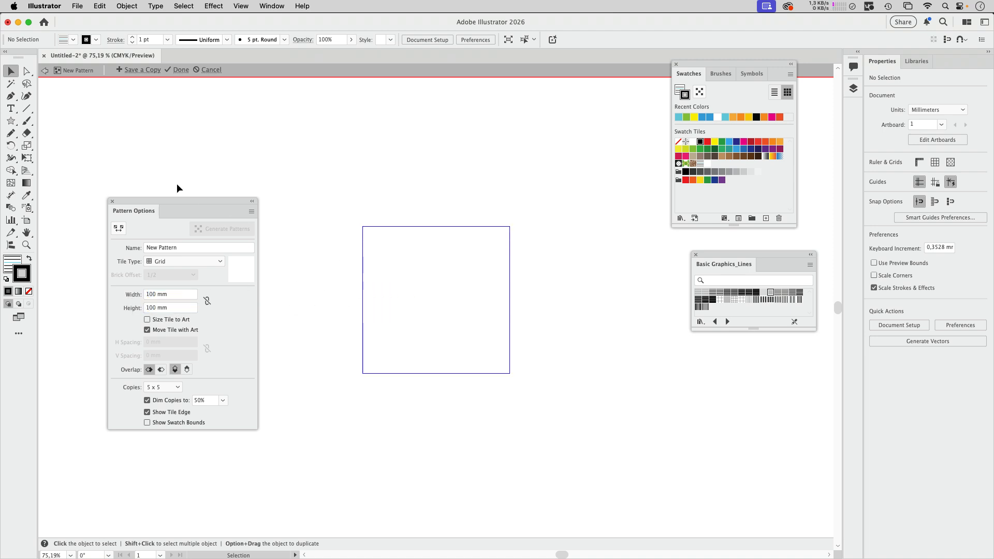
Step: Draw a tilted star about 31 mm wide in the tile's upper-left area and fill it with yellow
left_click(12, 122)
left_click_drag(399, 265, 428, 271)
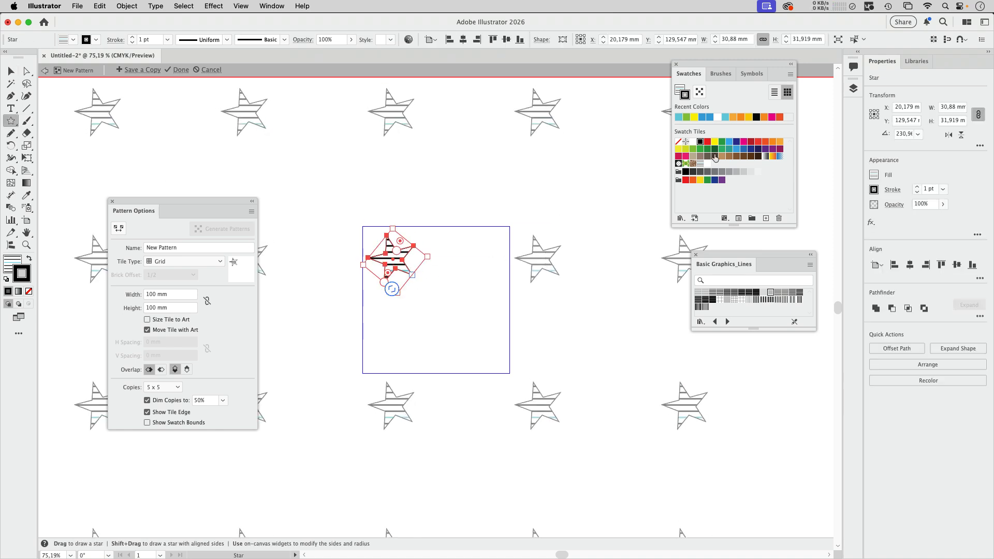
left_click(681, 89)
left_click(715, 142)
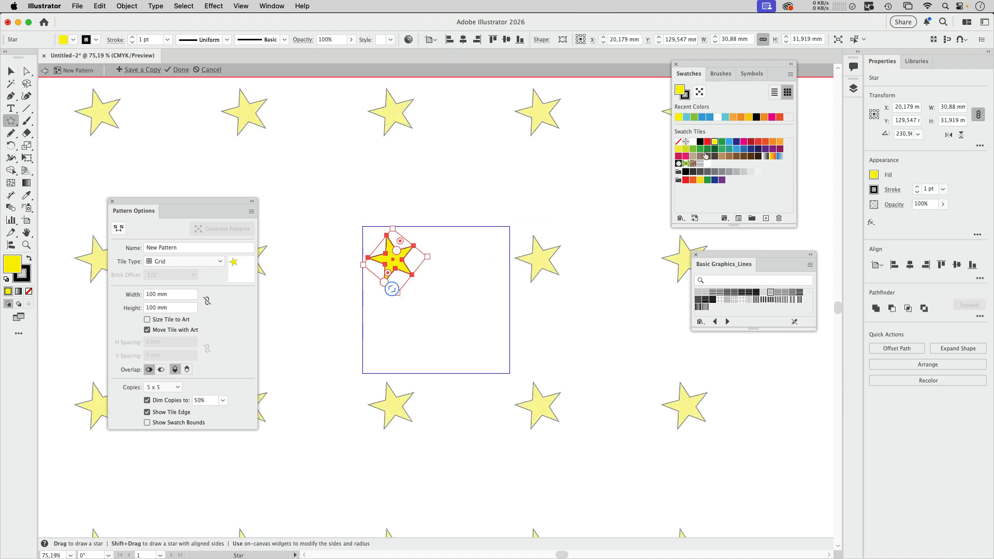
Step: Draw three more yellow stars of varying size in the tile's other quarters and shift the two upper stars slightly right
mouse_move(455, 262)
left_mouse_down()
mouse_move(492, 277)
mouse_move(474, 275)
left_mouse_up()
left_click_drag(472, 335, 490, 353)
left_click_drag(390, 303, 409, 327)
key("v")
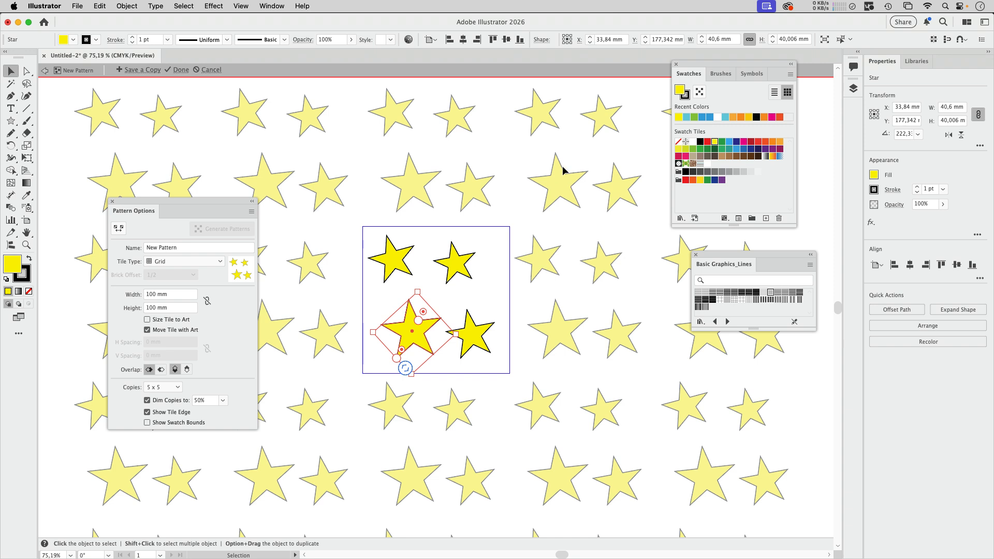
left_click_drag(474, 273, 486, 273)
left_click_drag(397, 265, 404, 268)
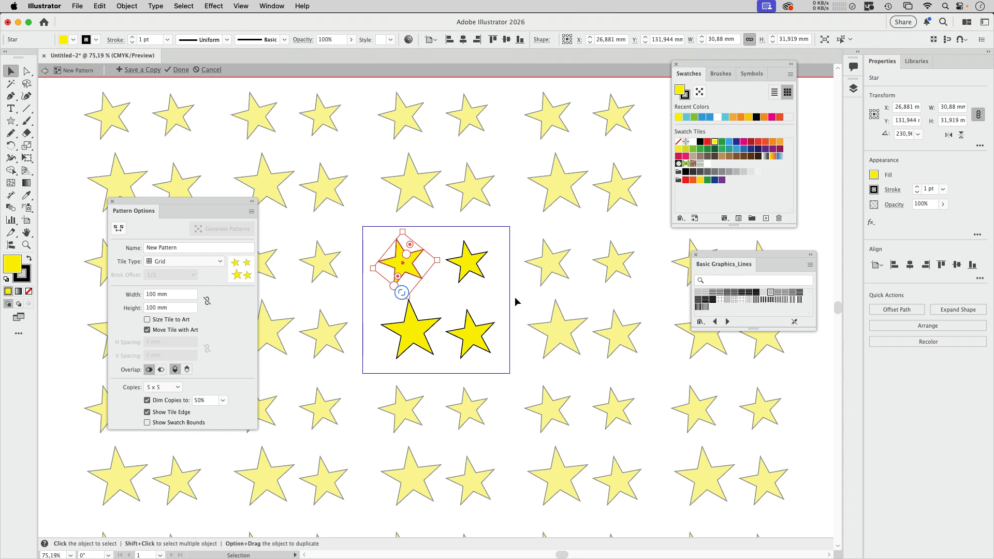
left_click(492, 292)
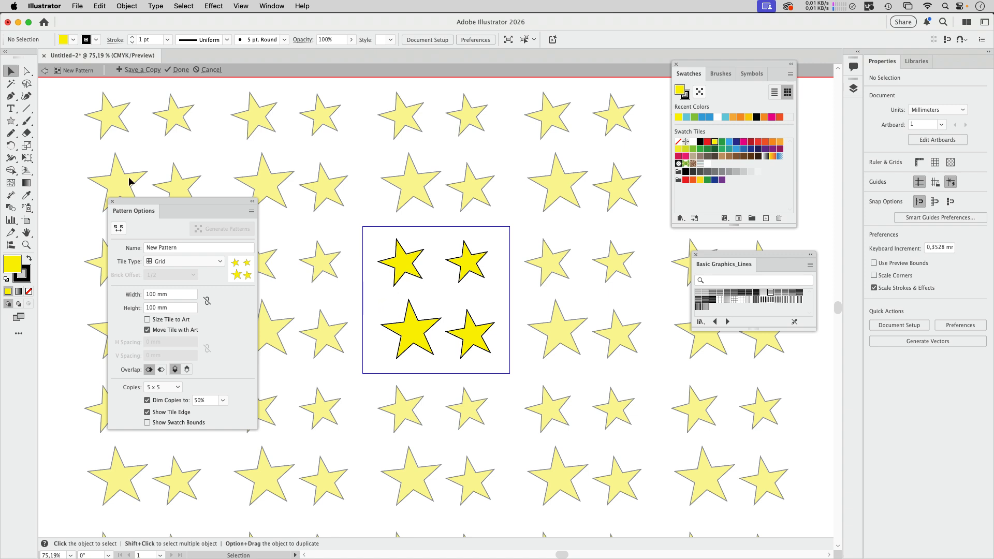
Step: Draw a yellow circle about 19 mm across on the tile's left edge and move it up to the upper-left corner
left_click_drag(10, 120, 47, 149)
left_click_drag(350, 286, 379, 314)
key("v")
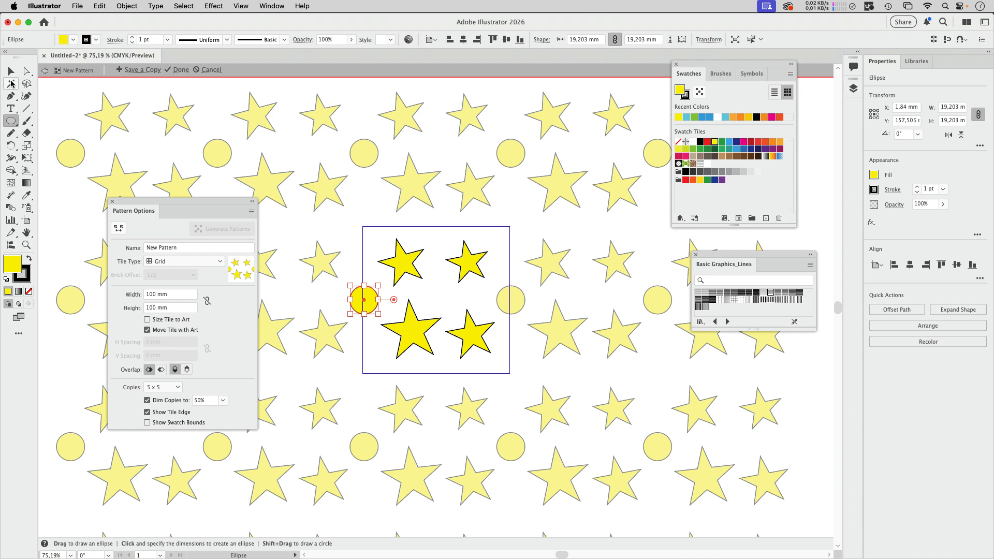
left_click_drag(370, 305, 370, 232)
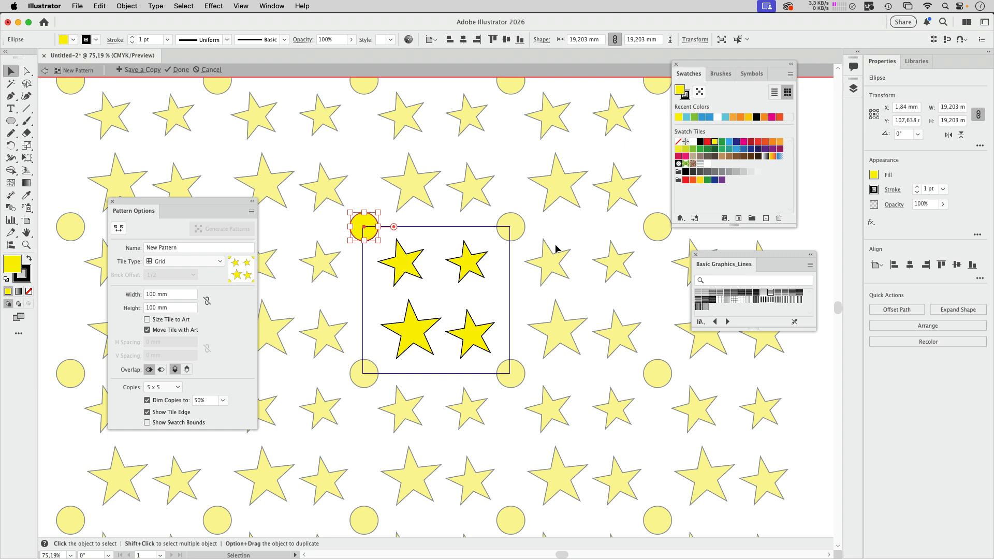
Step: Try the Brick by Row and Brick by Column tile types on the star pattern
left_click(185, 262)
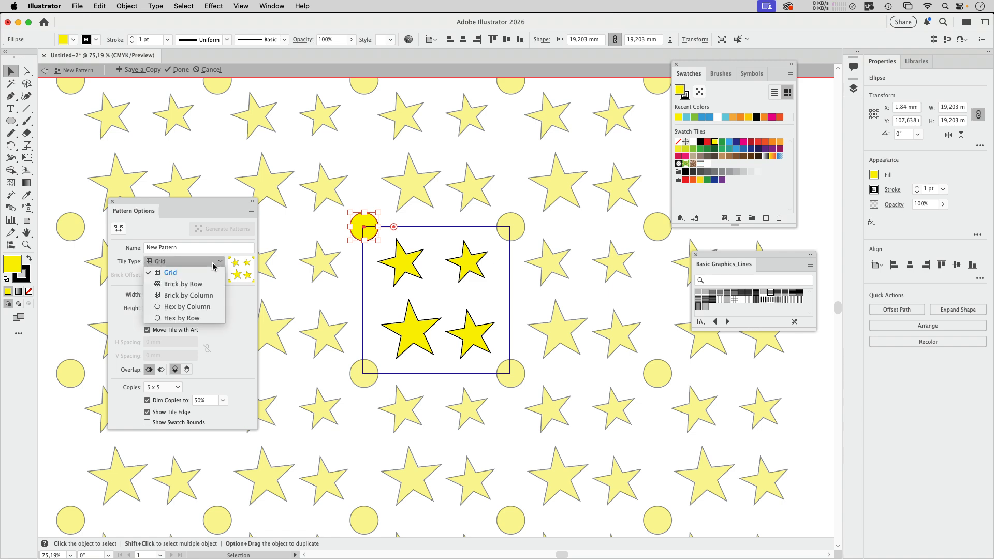
left_click(190, 286)
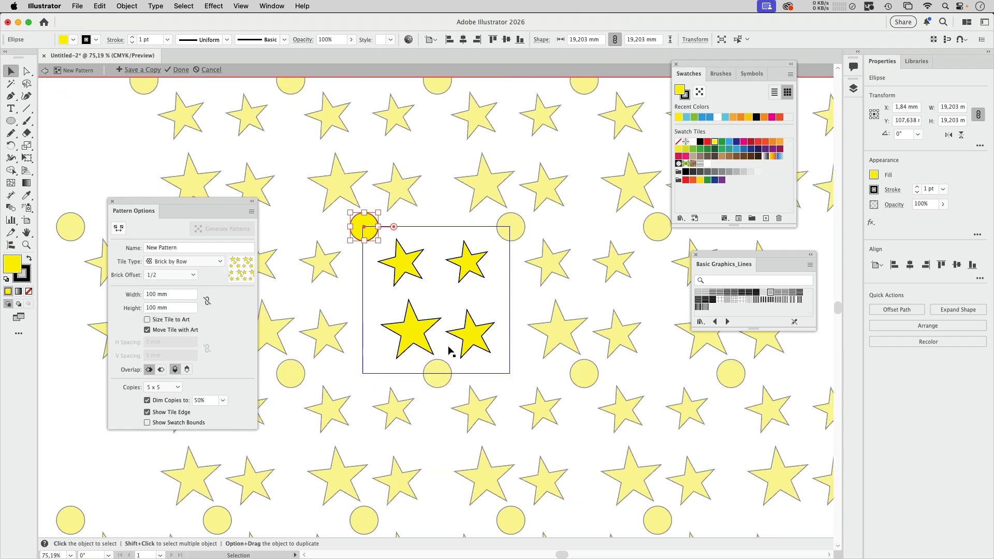
left_click(206, 266)
left_click(197, 296)
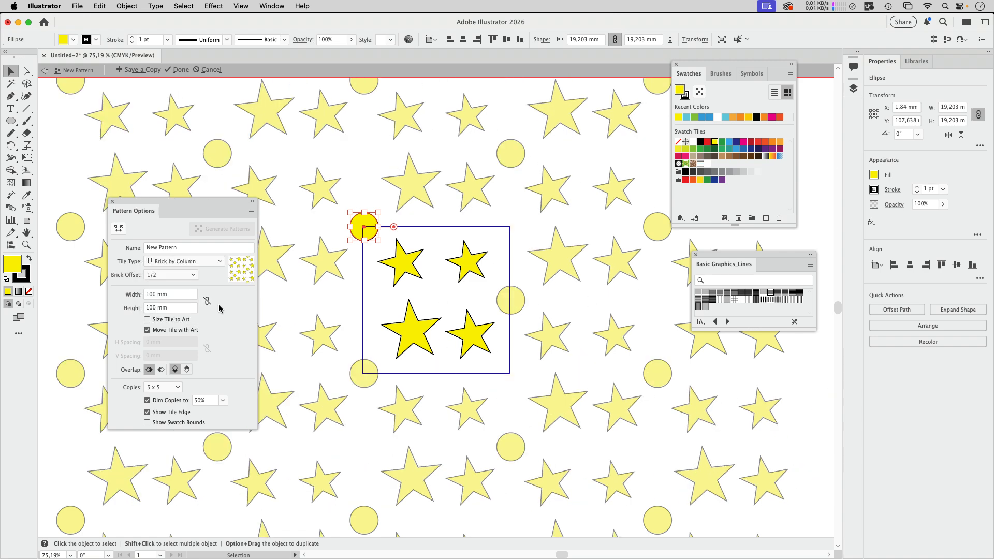
Step: Switch the tile type to Hex by Column with the two lower stars repositioned to even out the layout, and save the pattern
left_click(182, 262)
left_click(195, 311)
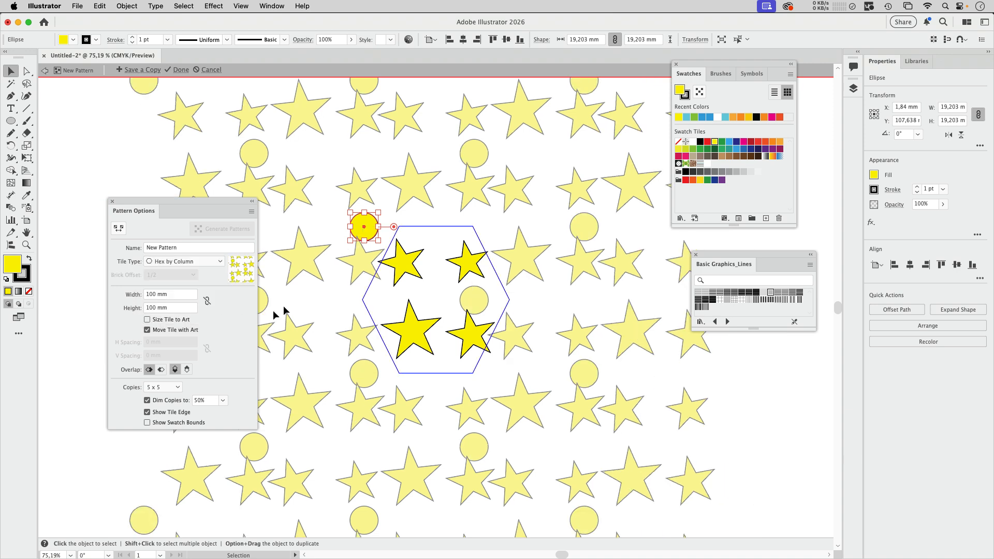
left_click_drag(474, 339, 469, 366)
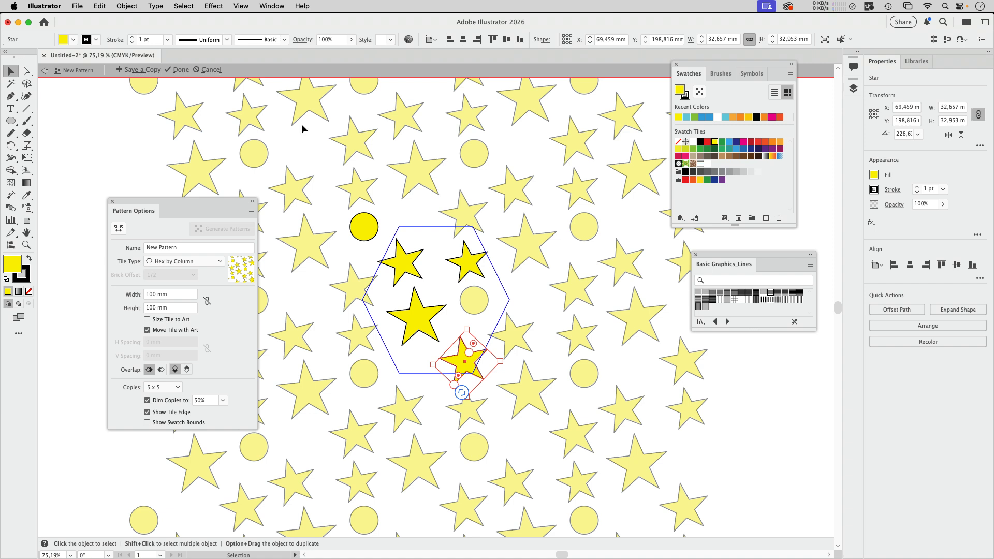
left_click(178, 72)
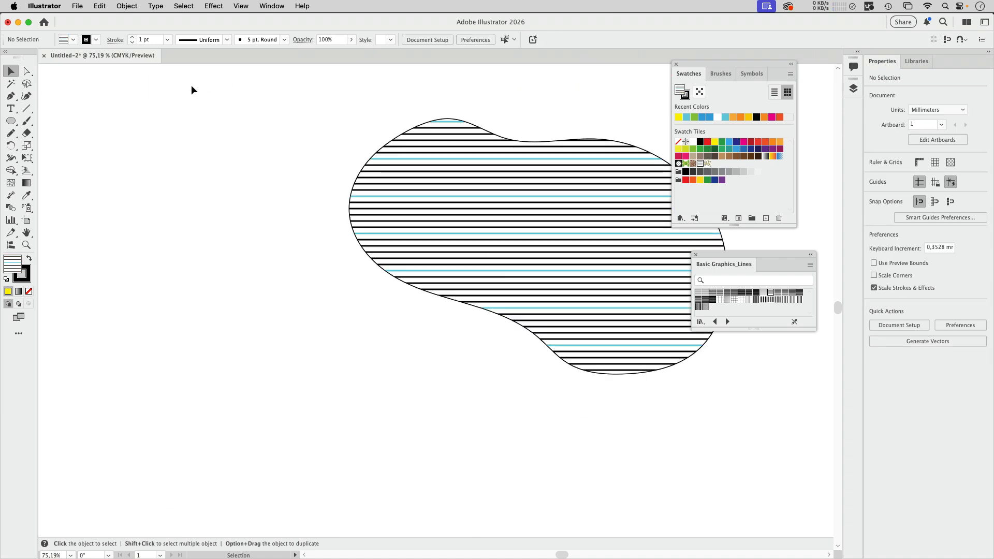
Step: Replace the blob's striped fill with the new star-and-circle pattern swatch and deselect the shape
left_click(502, 214)
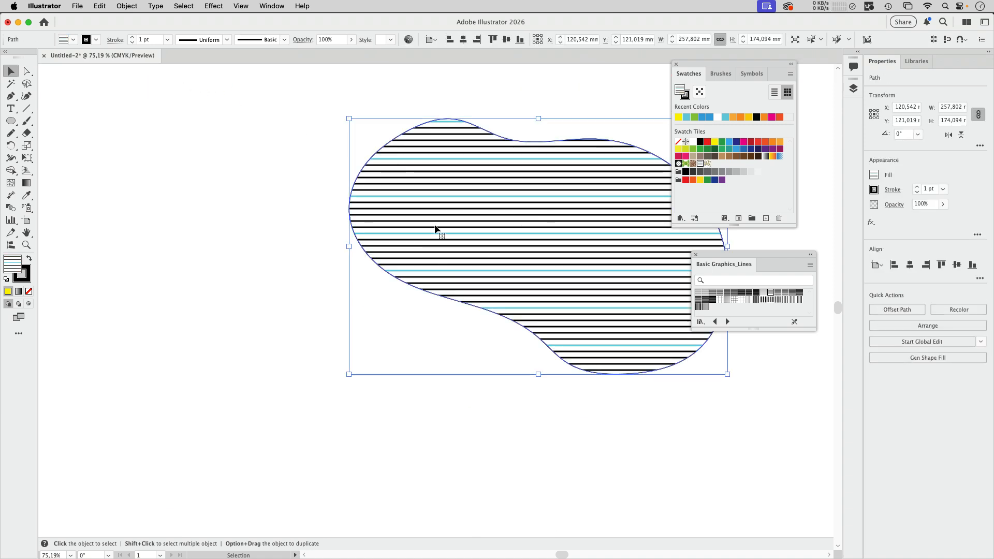
left_click(707, 164)
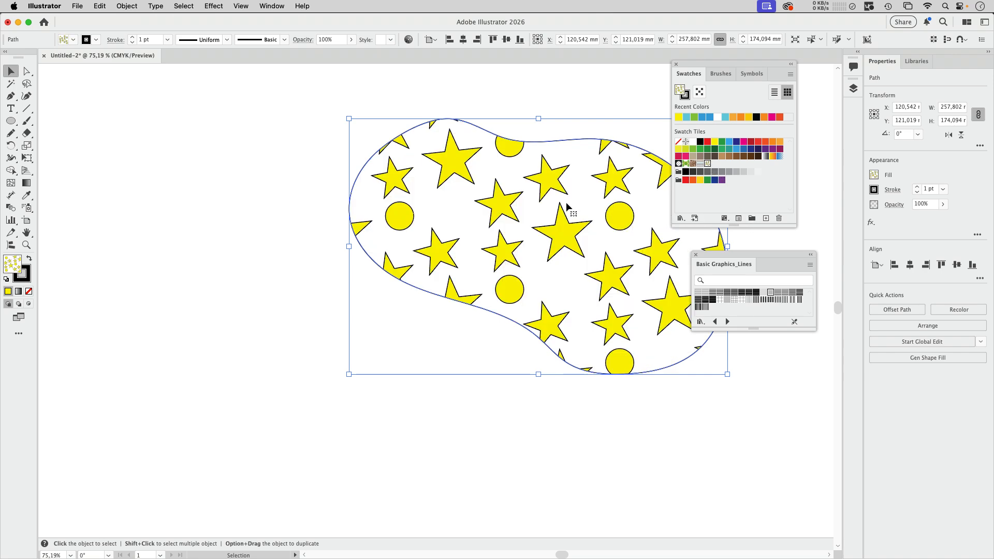
key("super+shift+a")
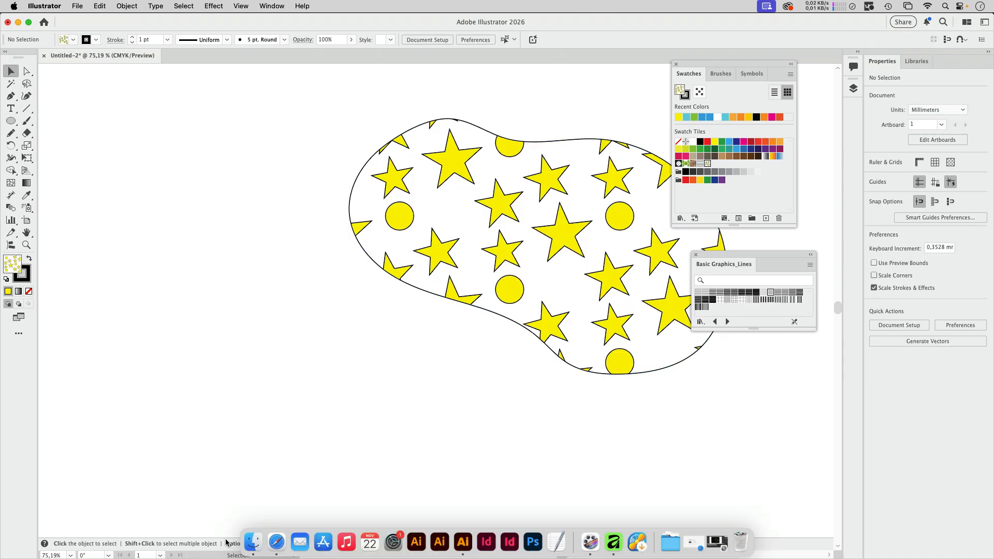